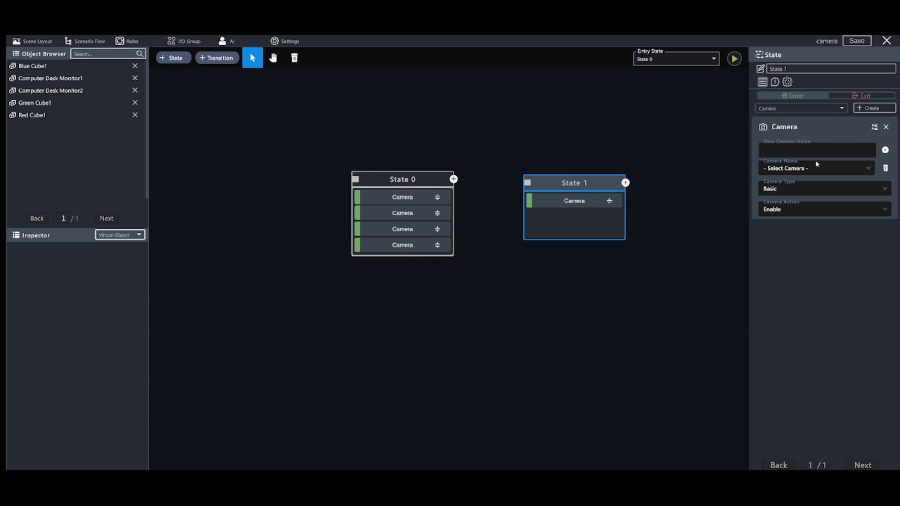
# Create a camera named "New Camera" in State 1's Camera component and keep its type as Basic
pyautogui.click(848, 170)
pyautogui.click(822, 174)
pyautogui.click(816, 156)
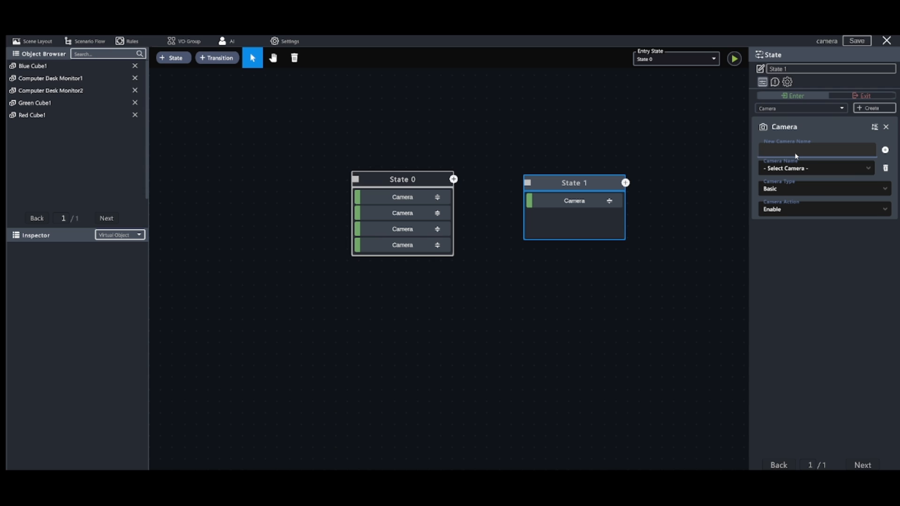
pyautogui.write('New Camera')
pyautogui.click(885, 151)
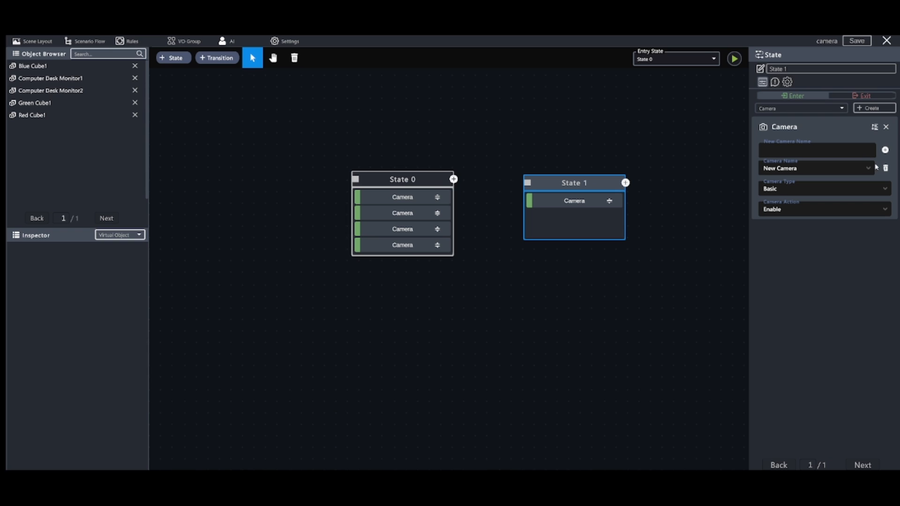
pyautogui.click(791, 193)
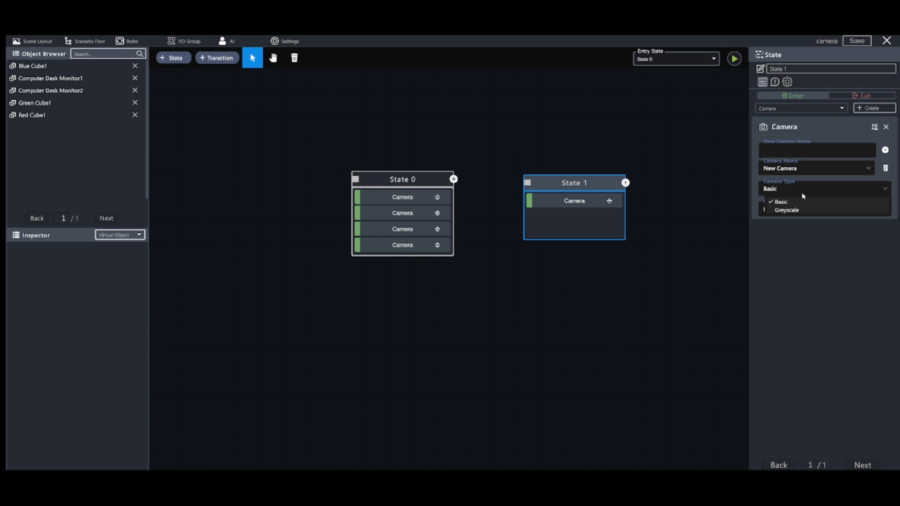
pyautogui.click(802, 199)
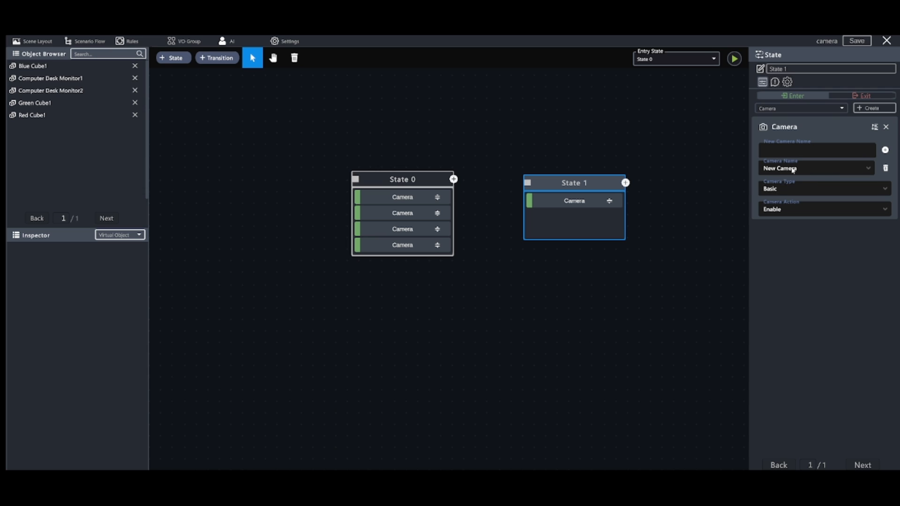
# Try the Disable, Move, Rotate, Snap and Unsnap actions for New Camera in State 1
pyautogui.click(783, 210)
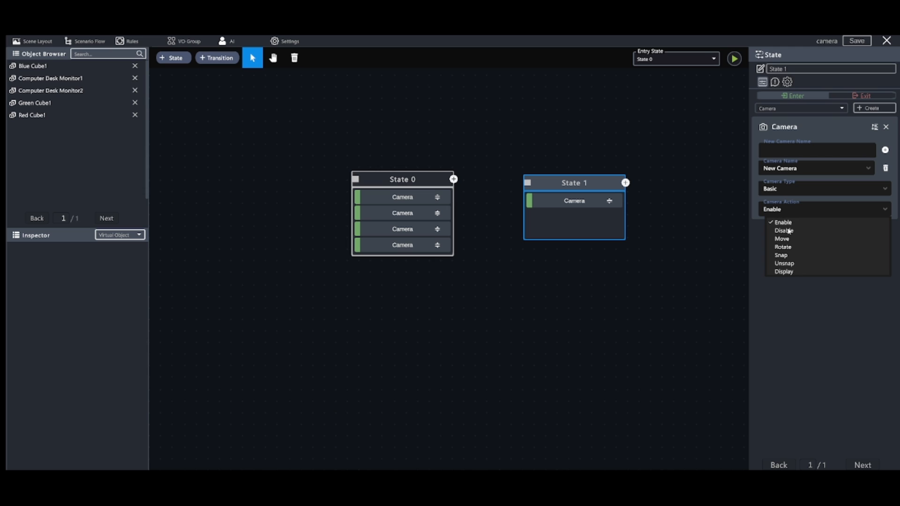
pyautogui.click(802, 232)
pyautogui.click(792, 213)
pyautogui.click(783, 239)
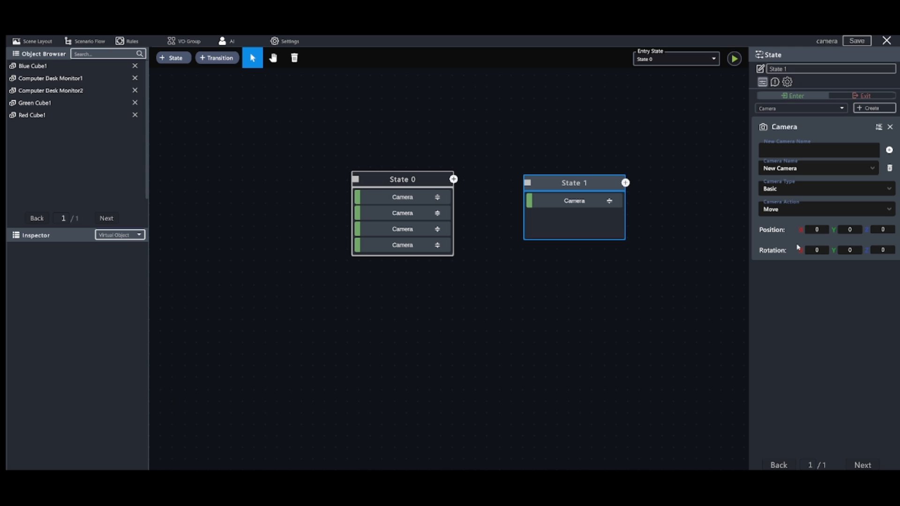
pyautogui.click(813, 211)
pyautogui.click(798, 233)
pyautogui.click(812, 214)
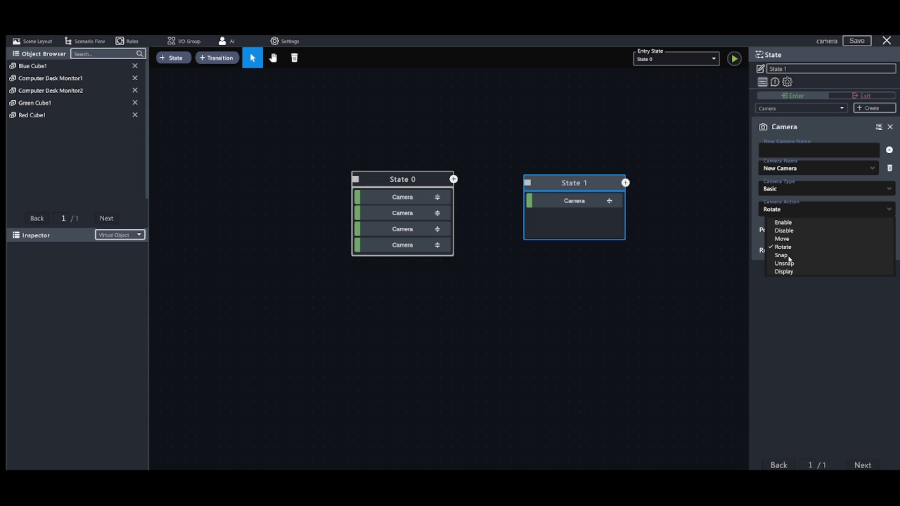
pyautogui.click(790, 256)
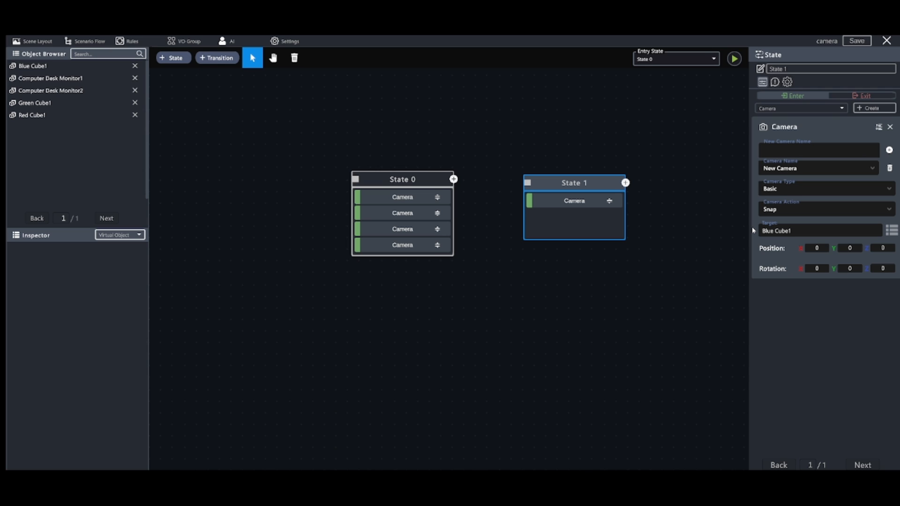
pyautogui.click(788, 214)
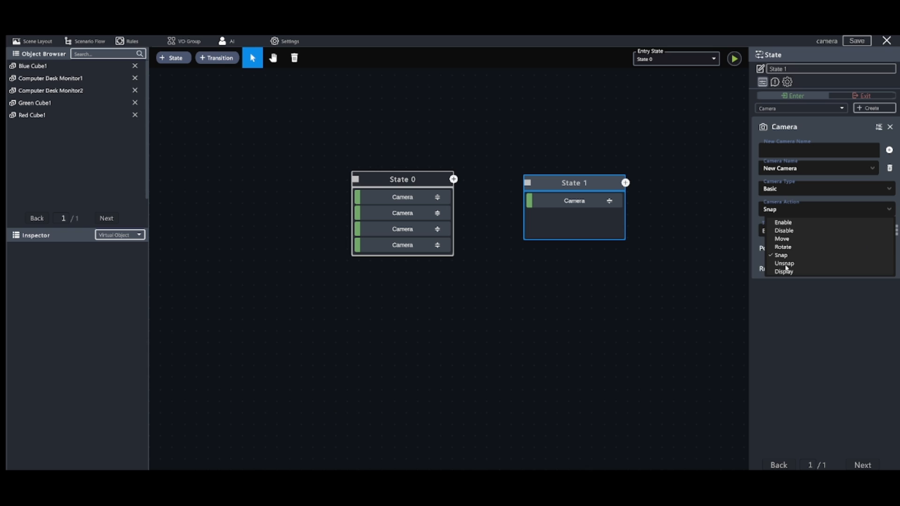
pyautogui.click(785, 264)
# Set New Camera's action to Display, targeting Computer Desk Monitor1 with DisplayMonitor as the display area
pyautogui.click(805, 214)
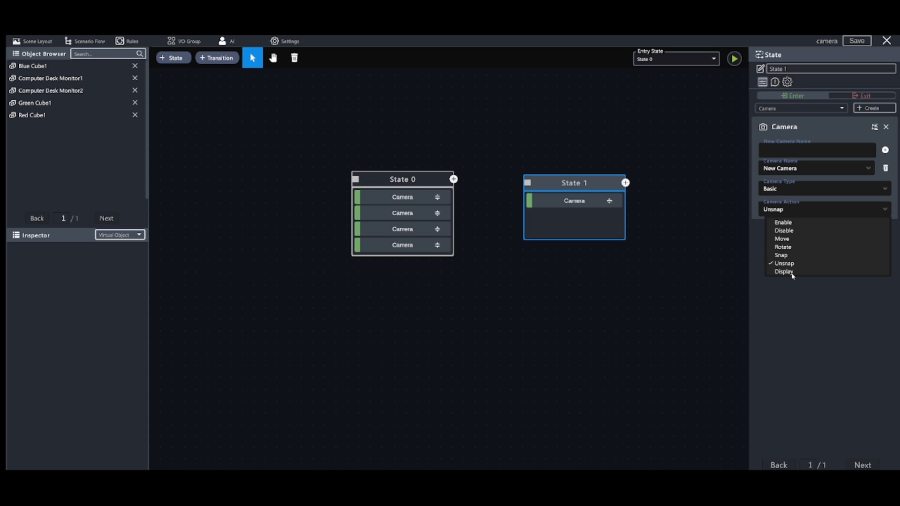
pyautogui.click(793, 273)
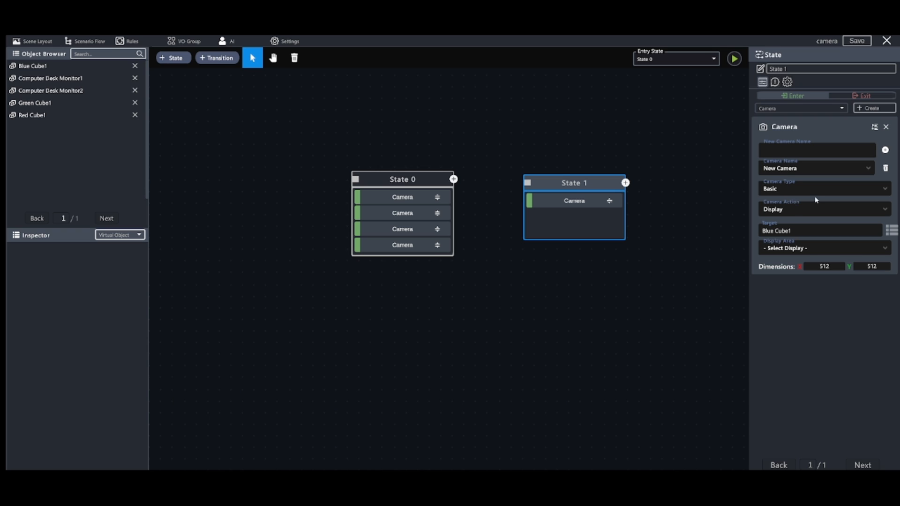
pyautogui.click(892, 230)
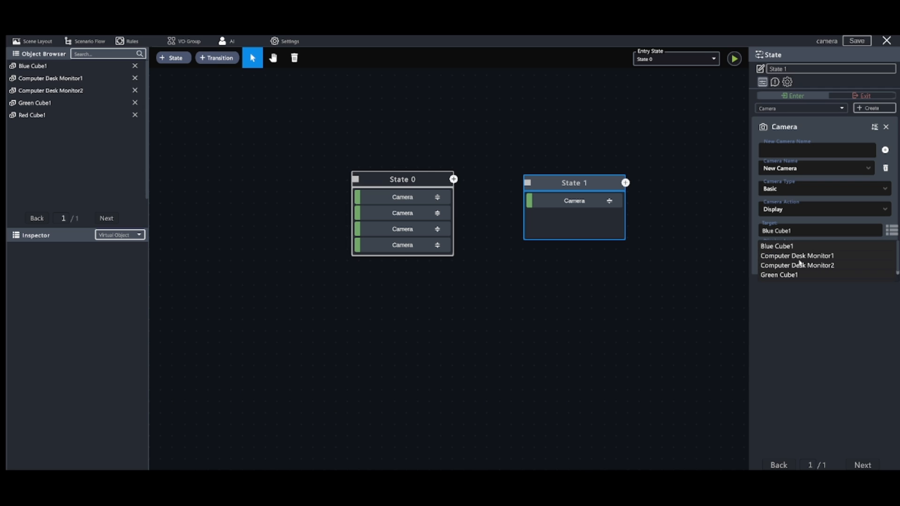
pyautogui.click(799, 258)
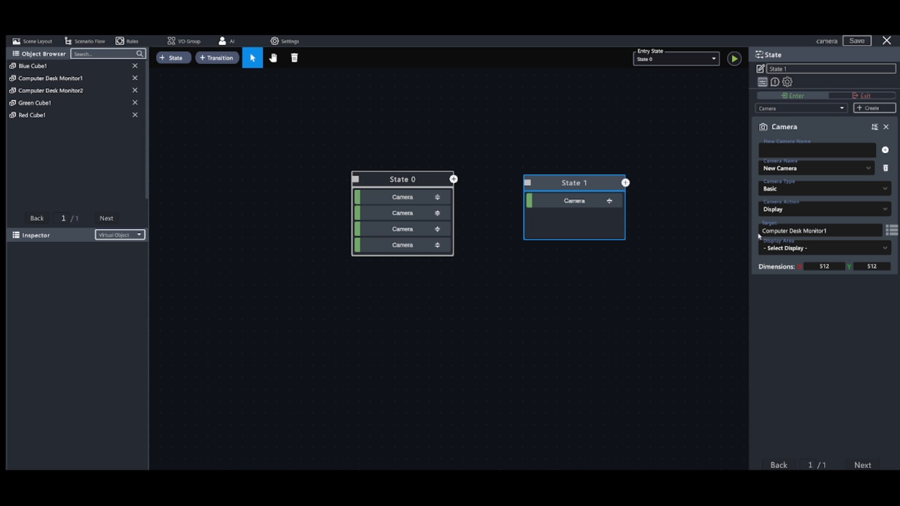
pyautogui.click(823, 247)
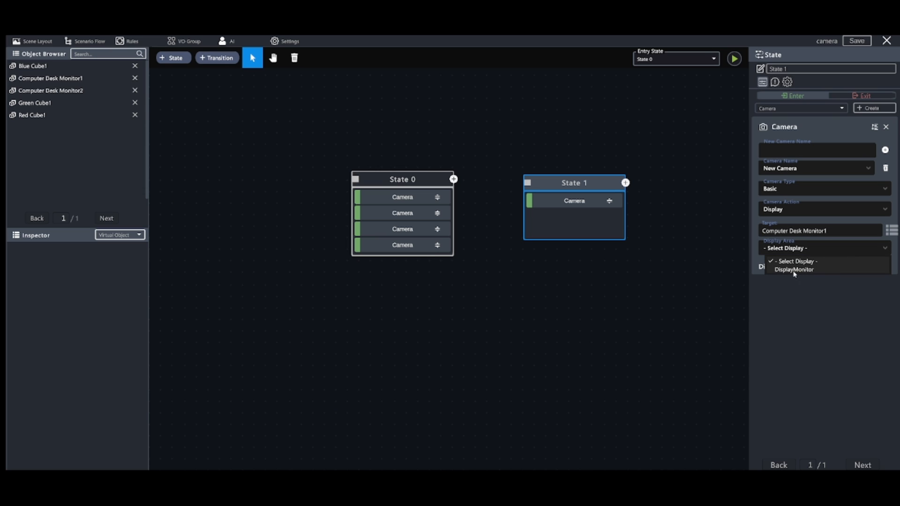
pyautogui.click(792, 271)
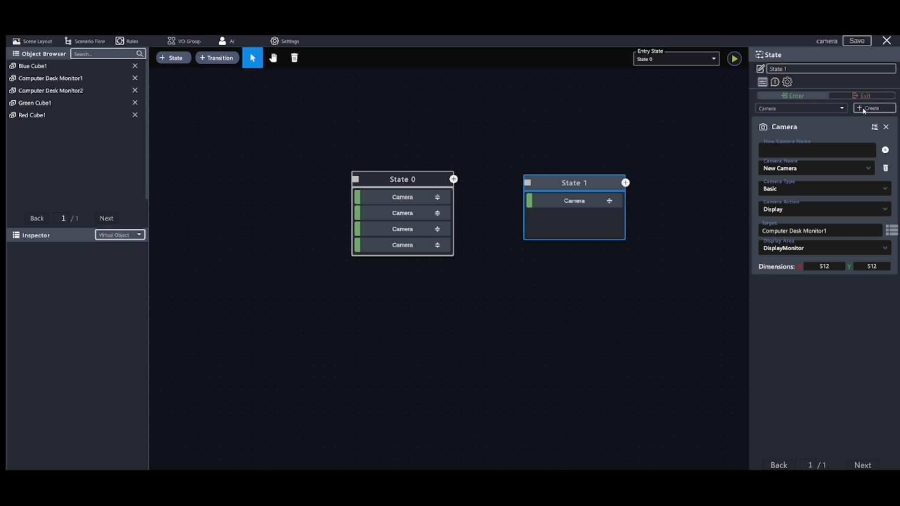
# Add a second Camera component to State 1 and assign New Camera to it
pyautogui.click(865, 108)
pyautogui.click(807, 330)
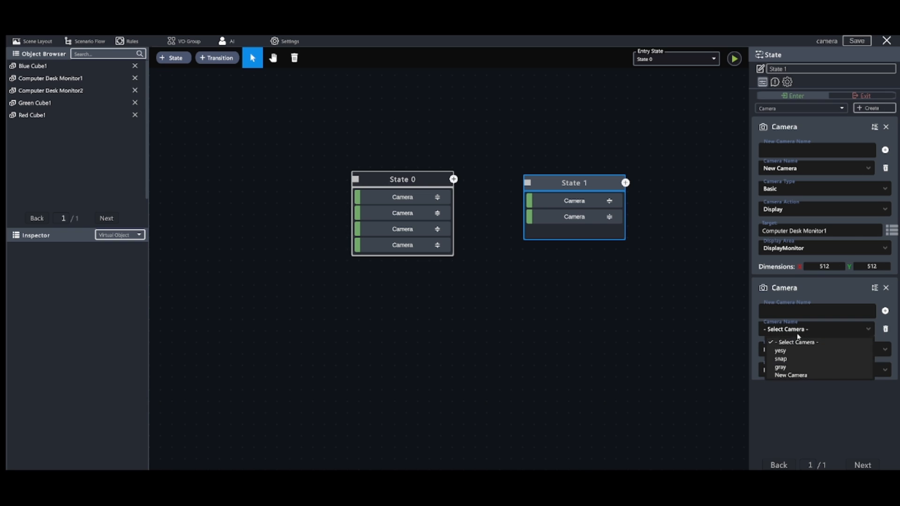
pyautogui.click(788, 376)
pyautogui.click(789, 366)
pyautogui.click(788, 384)
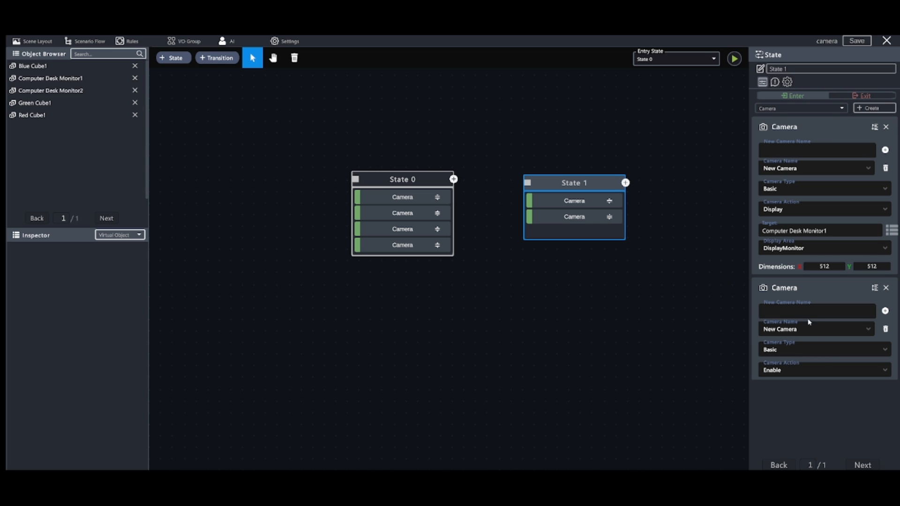
# Examine the action, target and display settings of the four Camera components in State 0
pyautogui.doubleClick(372, 180)
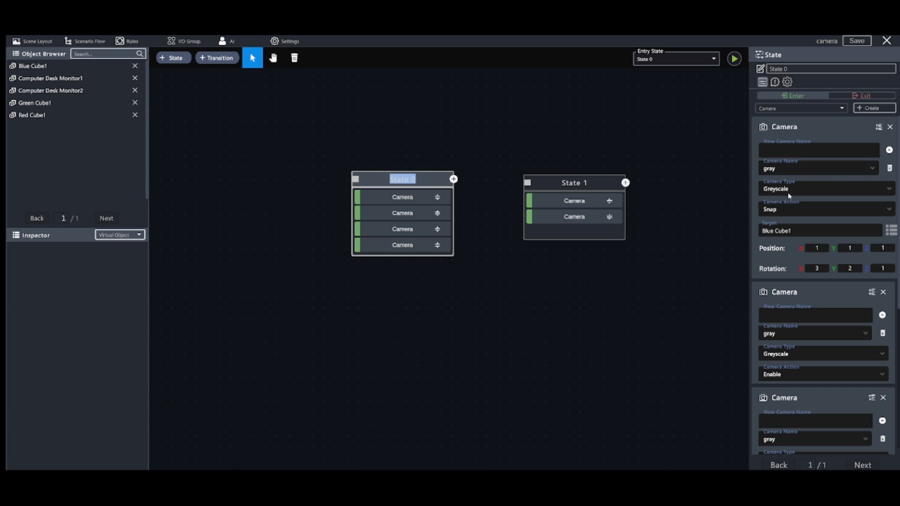
pyautogui.scroll(-1, 800, 239)
pyautogui.scroll(-2, 800, 238)
pyautogui.scroll(-9, 821, 271)
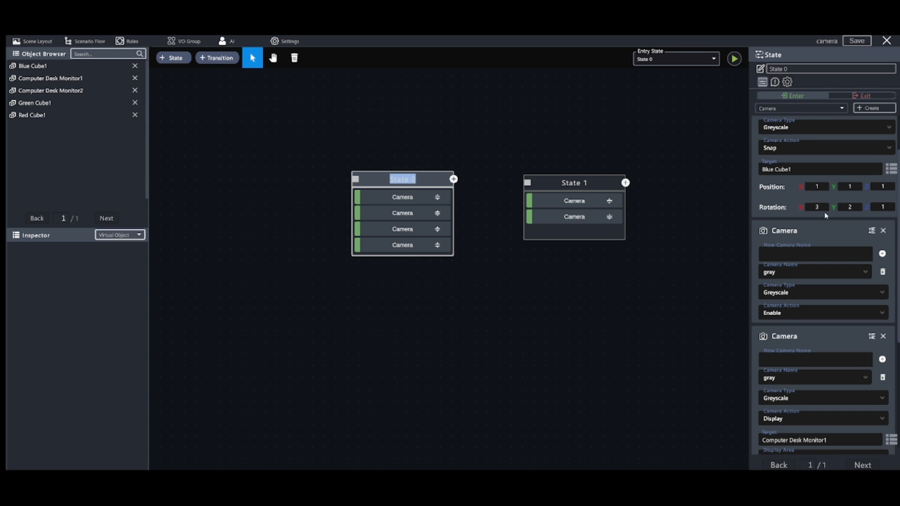
pyautogui.scroll(-4, 809, 182)
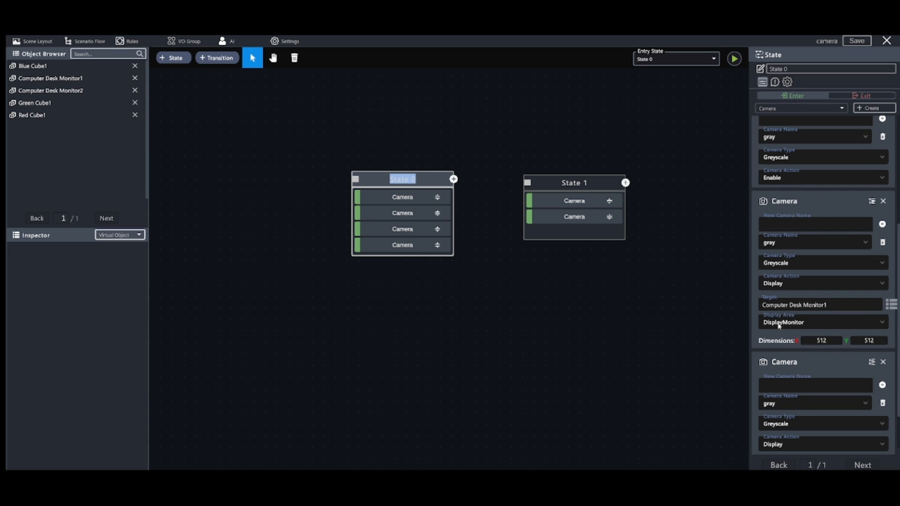
pyautogui.scroll(-5, 781, 323)
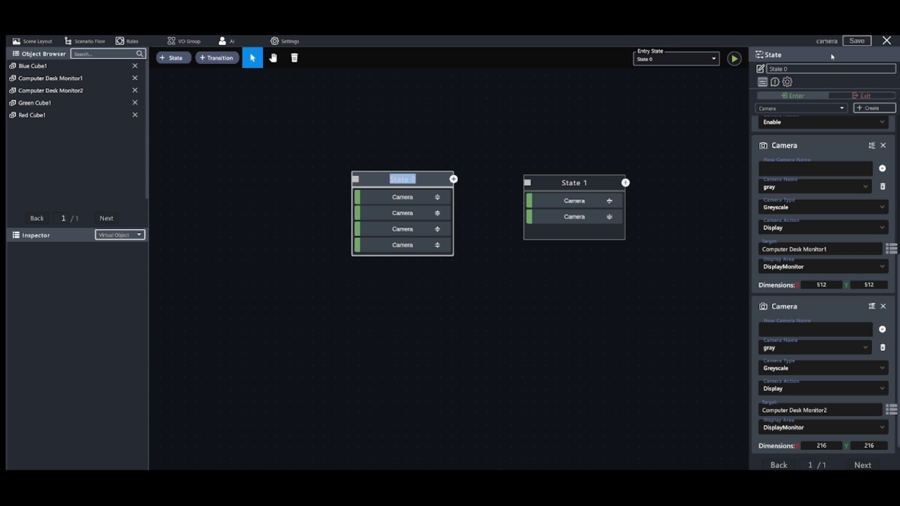
# Save the camera simulation and play it with Auto Start enabled
pyautogui.click(856, 41)
pyautogui.click(526, 309)
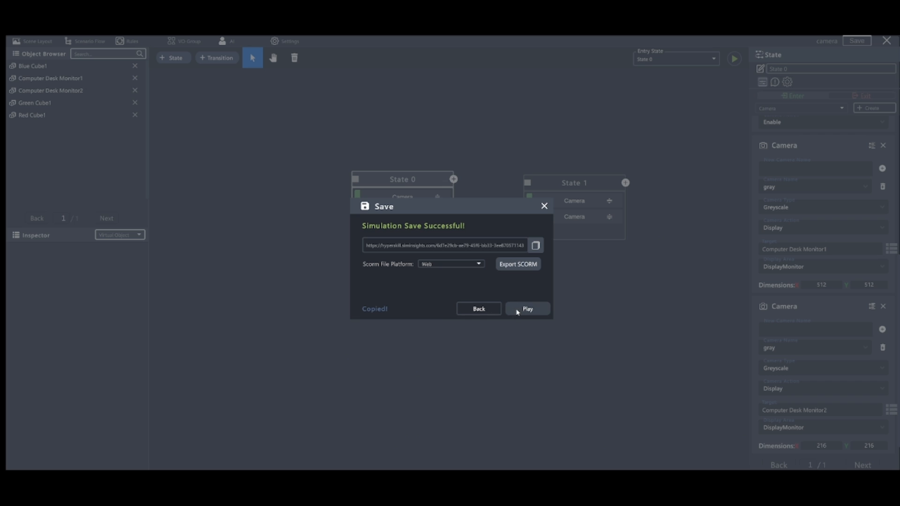
pyautogui.click(518, 311)
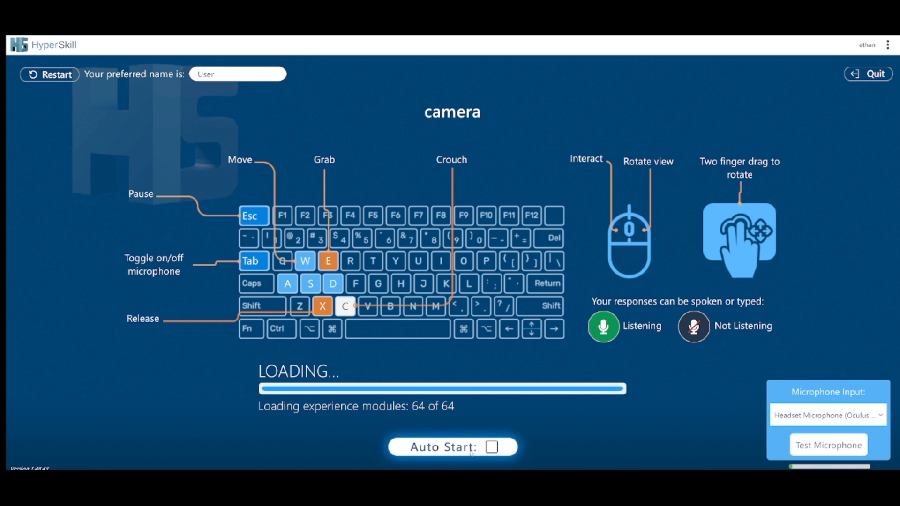
pyautogui.click(469, 450)
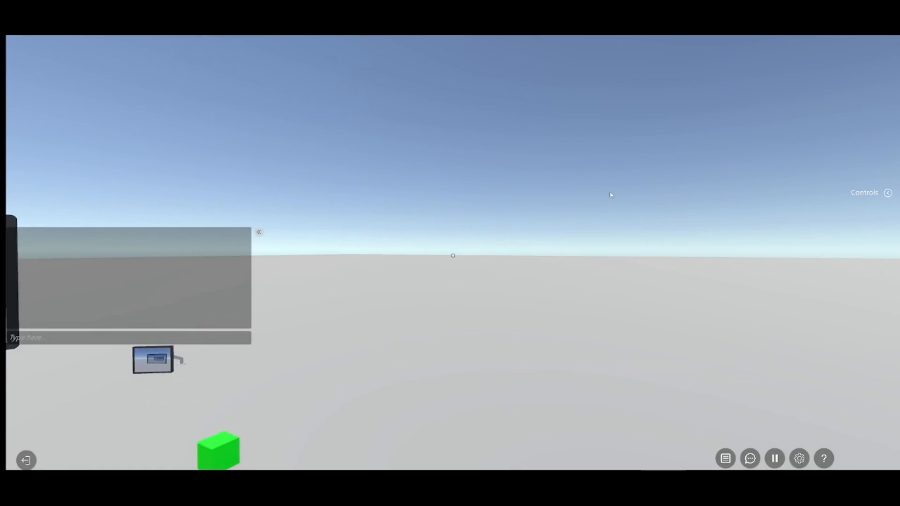
# Turn toward the monitors, approach the large one to examine its camera feed, and back away to the cubes
pyautogui.moveTo(611, 193); pyautogui.dragTo(504, 217, button='right')
pyautogui.press('w')
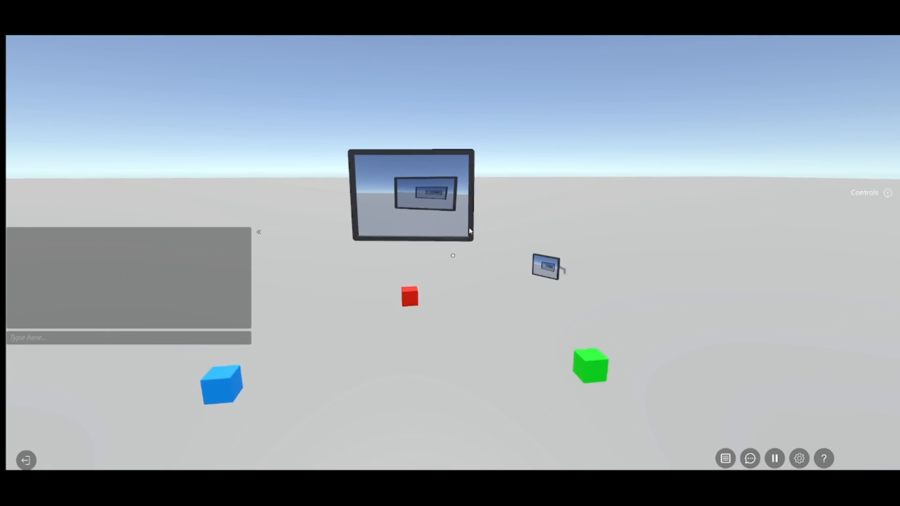
pyautogui.press('w')
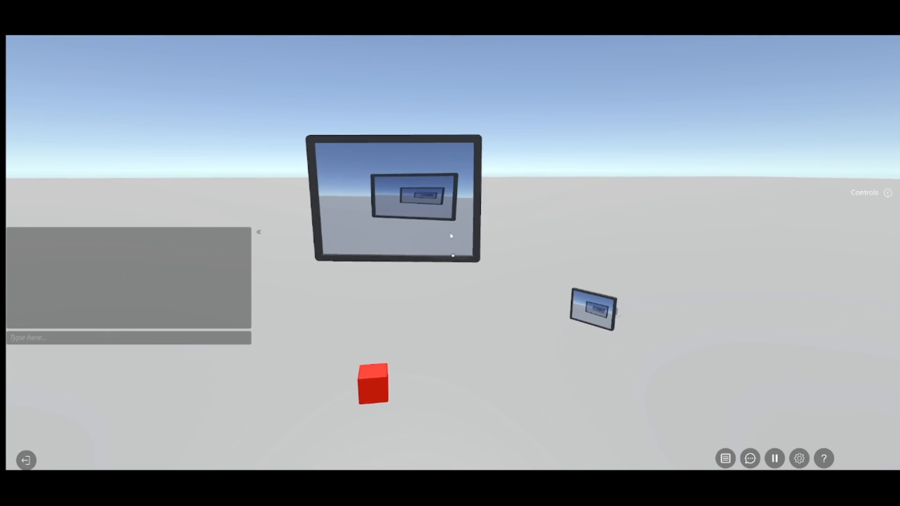
pyautogui.press('w')
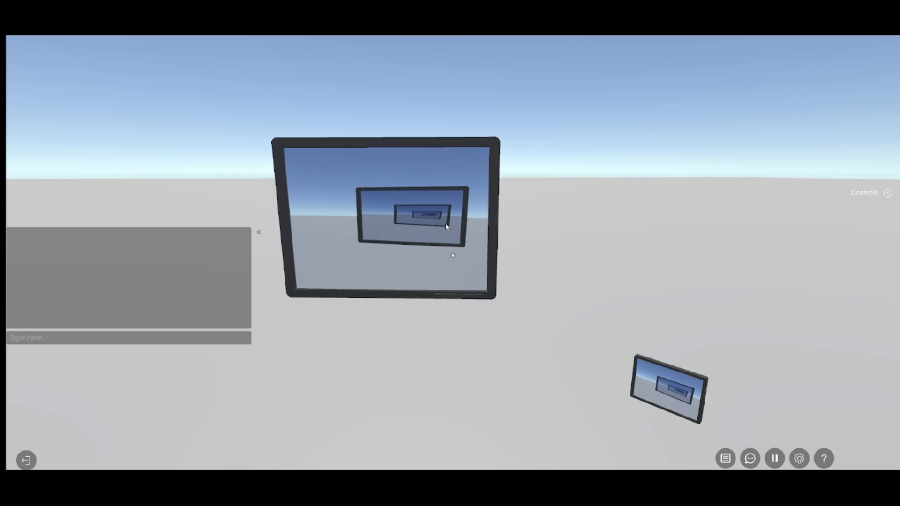
pyautogui.press('s')
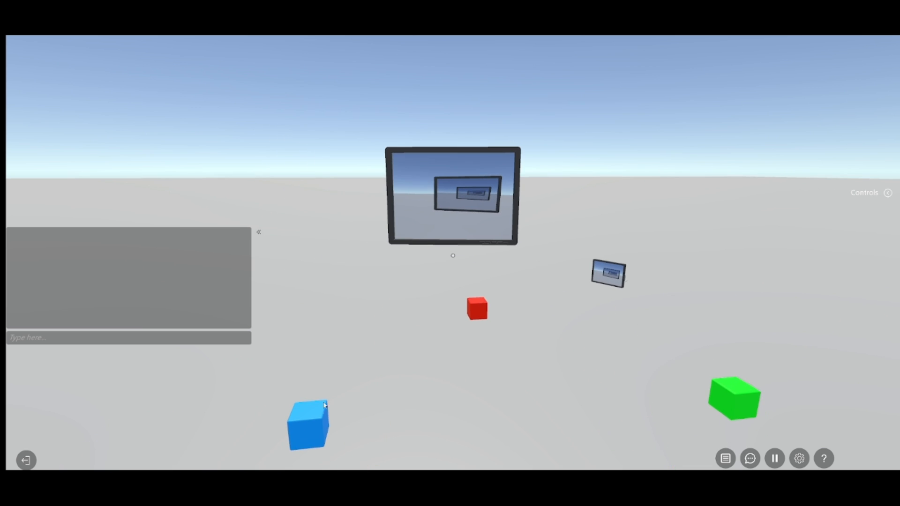
# Grab the blue cube and carry it around the scene to check how the snapped camera's feed follows it
pyautogui.click(311, 435)
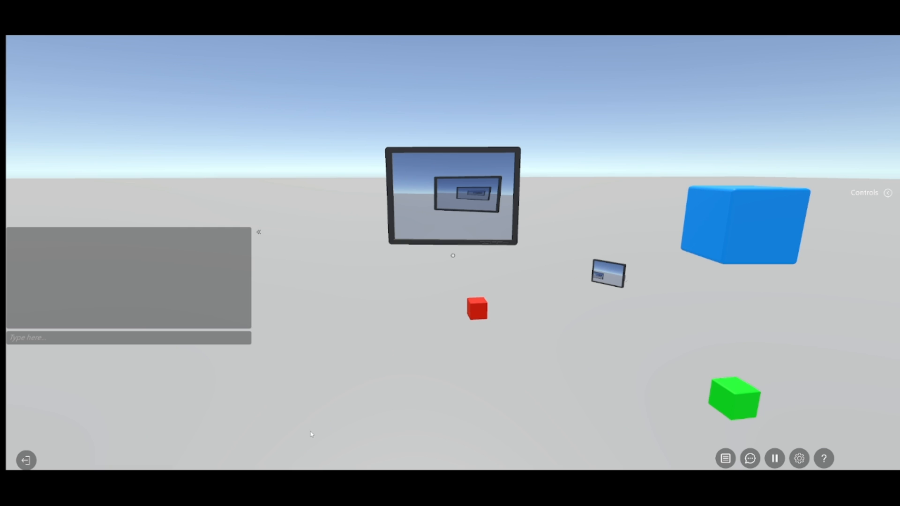
pyautogui.press('a')
pyautogui.moveTo(485, 275); pyautogui.dragTo(466, 216, button='right')
pyautogui.press('d')
pyautogui.press('w')
pyautogui.press('s')
pyautogui.press('s')
pyautogui.press('a')
pyautogui.press('w')
pyautogui.press('s')
pyautogui.press('a')
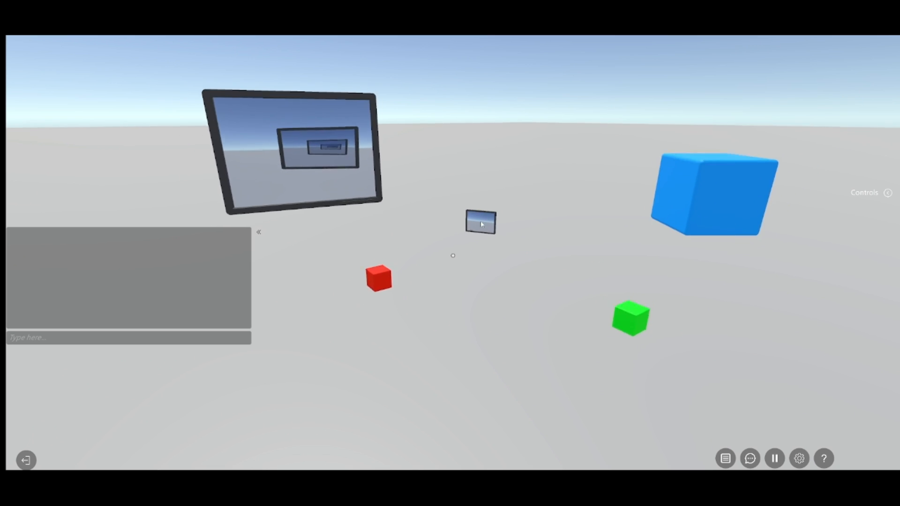
pyautogui.press('s')
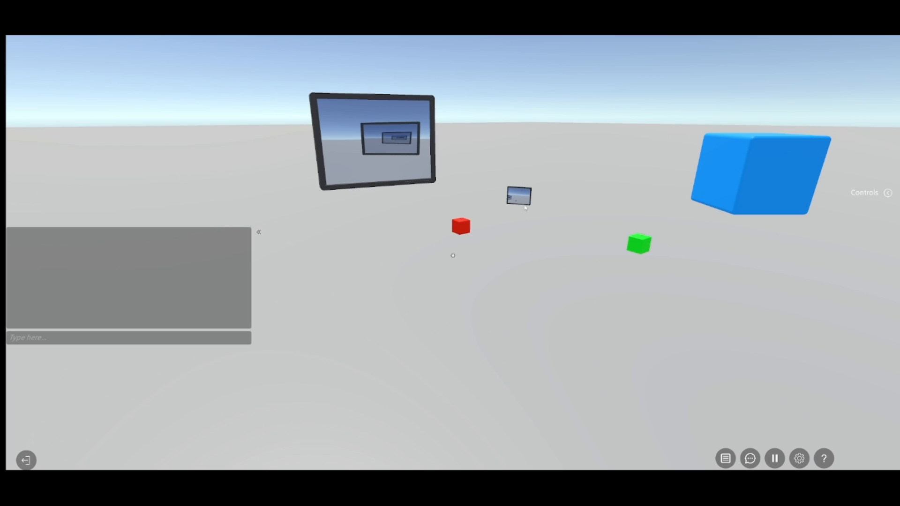
pyautogui.press('w')
pyautogui.press('a')
pyautogui.press('d')
pyautogui.press('w')
pyautogui.press('a')
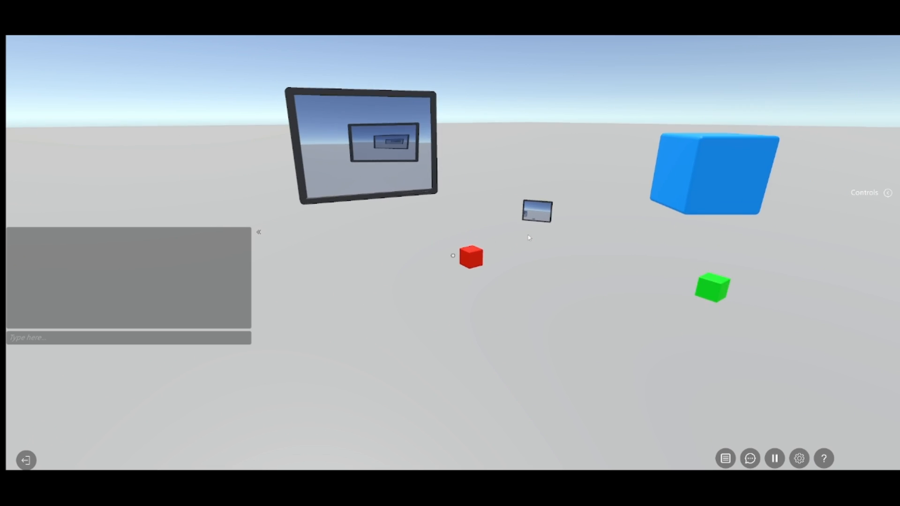
pyautogui.press('s')
pyautogui.press('w')
pyautogui.press('d')
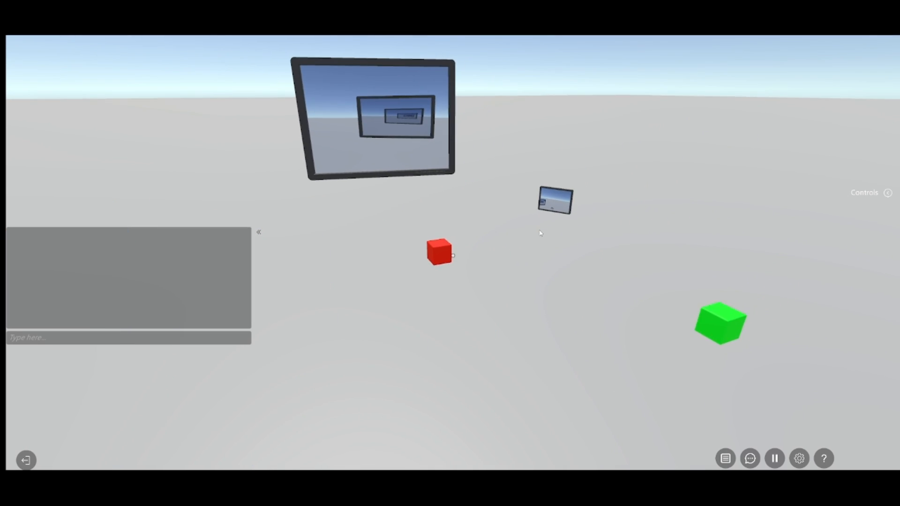
# Walk and turn around the monitors and cubes, comparing the camera feeds on the large and small monitors
pyautogui.press('a')
pyautogui.press('a')
pyautogui.press('s')
pyautogui.moveTo(619, 297); pyautogui.dragTo(600, 281, button='right')
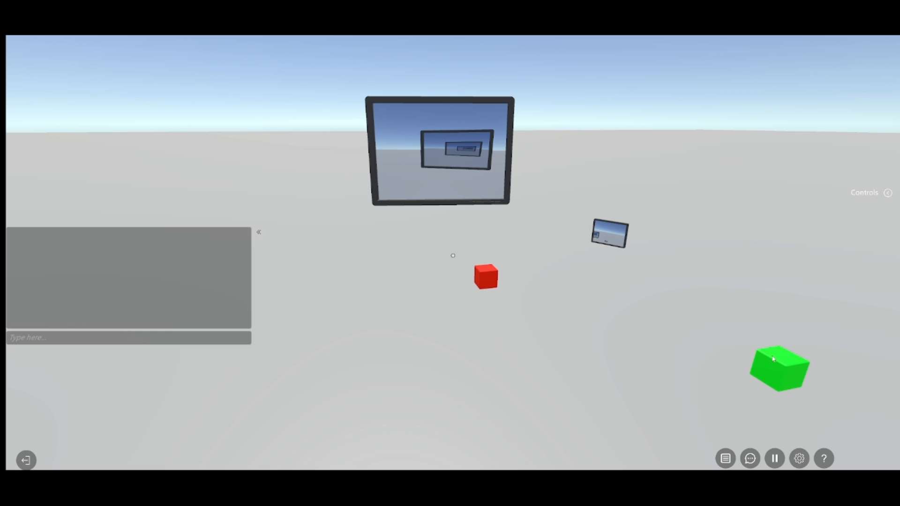
pyautogui.press('s')
pyautogui.press('a')
pyautogui.moveTo(471, 157); pyautogui.dragTo(395, 183, button='right')
pyautogui.press('w')
pyautogui.press('a')
pyautogui.press('d')
pyautogui.press('s')
pyautogui.press('w')
pyautogui.press('s')
pyautogui.press('a')
pyautogui.press('s')
pyautogui.press('d')
pyautogui.press('d')
pyautogui.moveTo(401, 136); pyautogui.dragTo(394, 114, button='right')
pyautogui.press('d')
pyautogui.moveTo(468, 123); pyautogui.dragTo(565, 153, button='right')
pyautogui.press('s')
pyautogui.press('a')
pyautogui.press('s')
pyautogui.press('a')
pyautogui.press('w')
pyautogui.press('a')
pyautogui.press('s')
pyautogui.press('a')
pyautogui.press('a')
pyautogui.press('d')
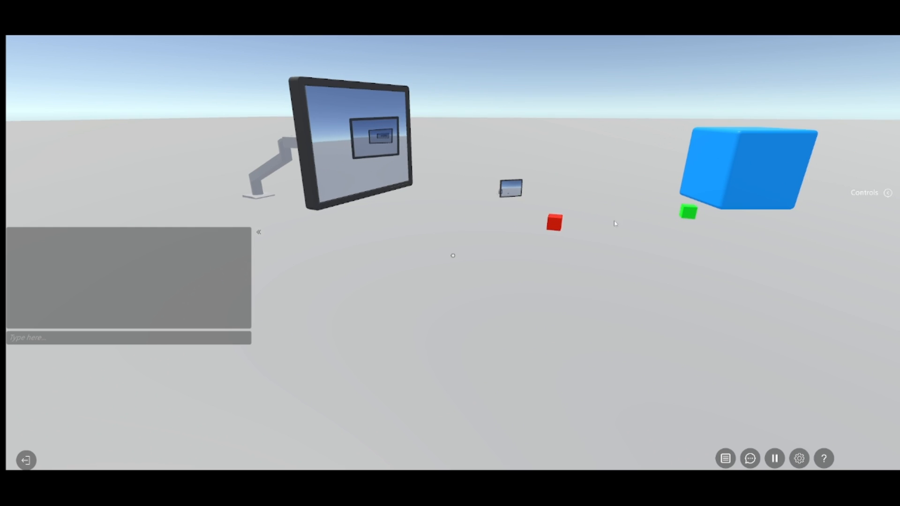